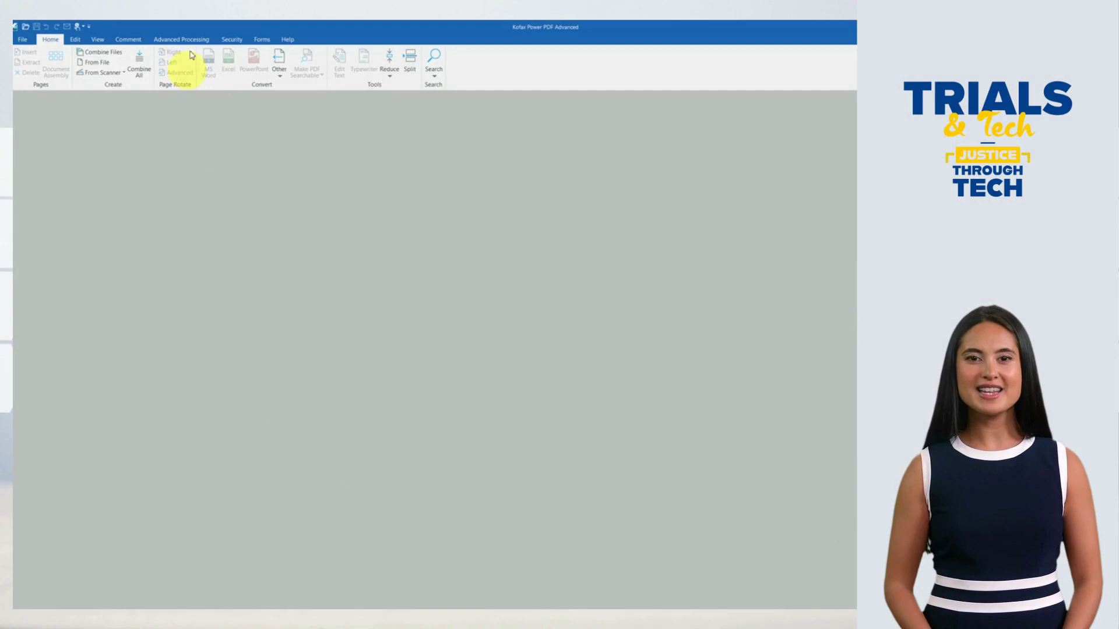
Launch the Batch Converter with Test Folder as its source, listing 455 PDFs.
left_click(190, 42)
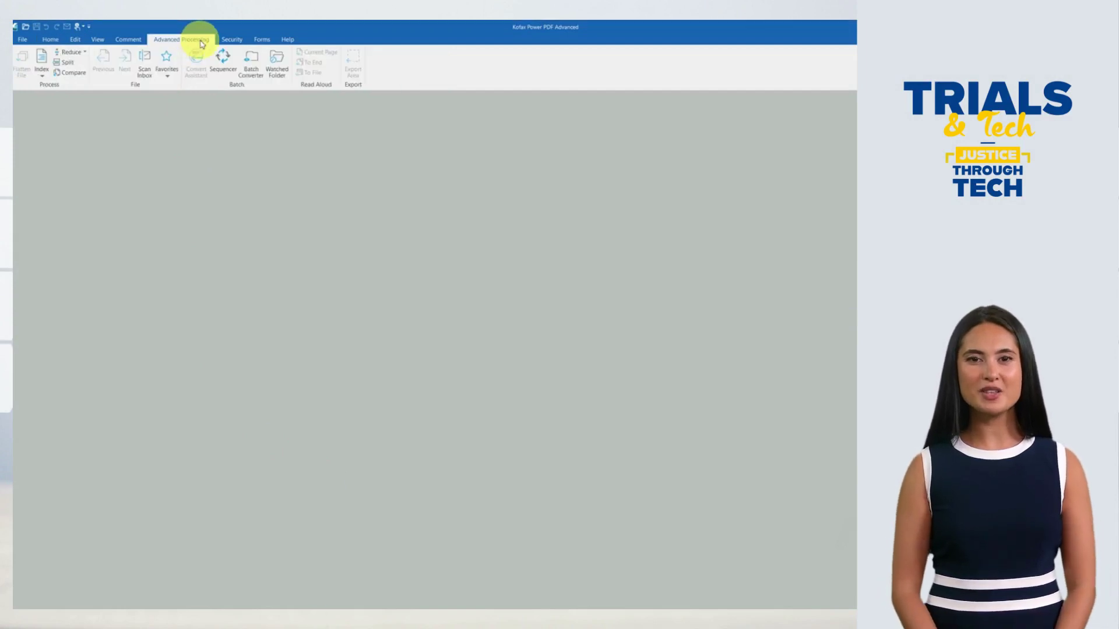
left_click(252, 67)
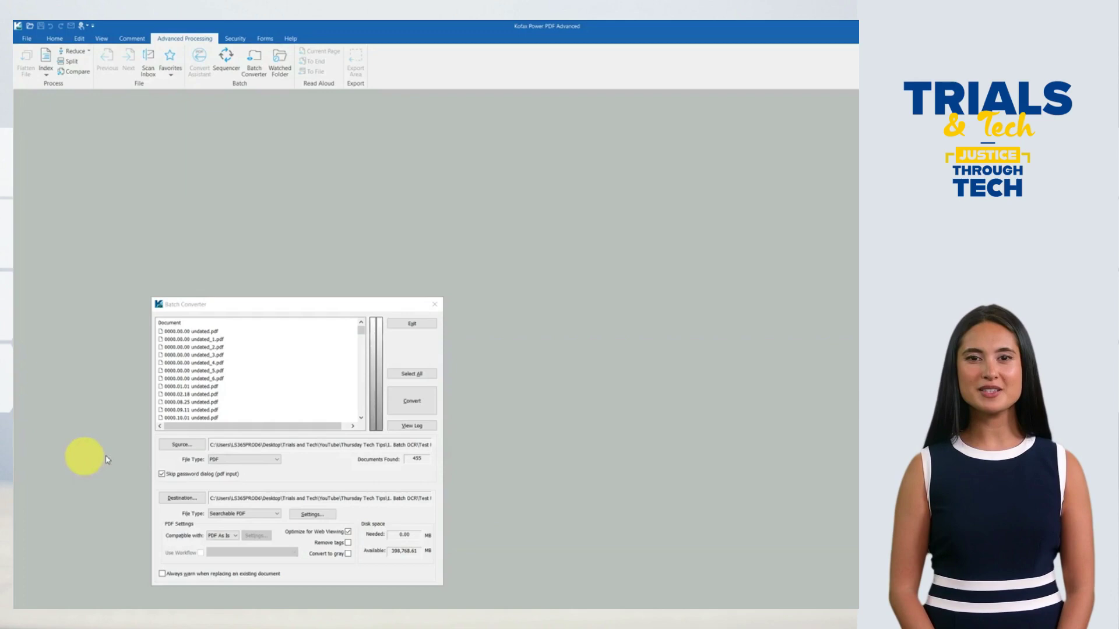
left_click(168, 447)
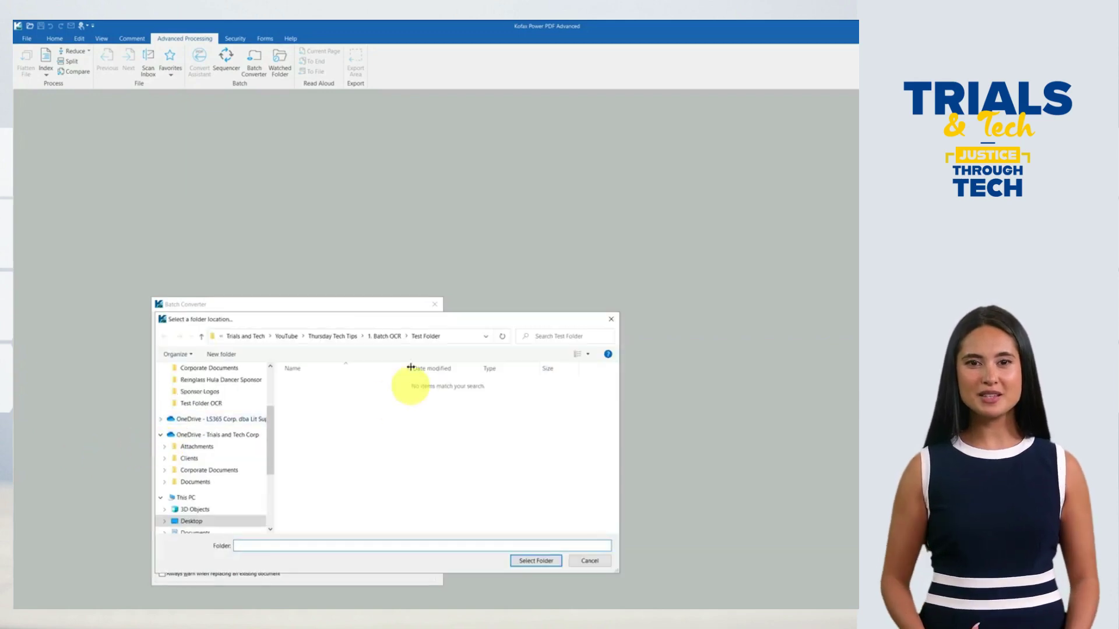
left_click(430, 337)
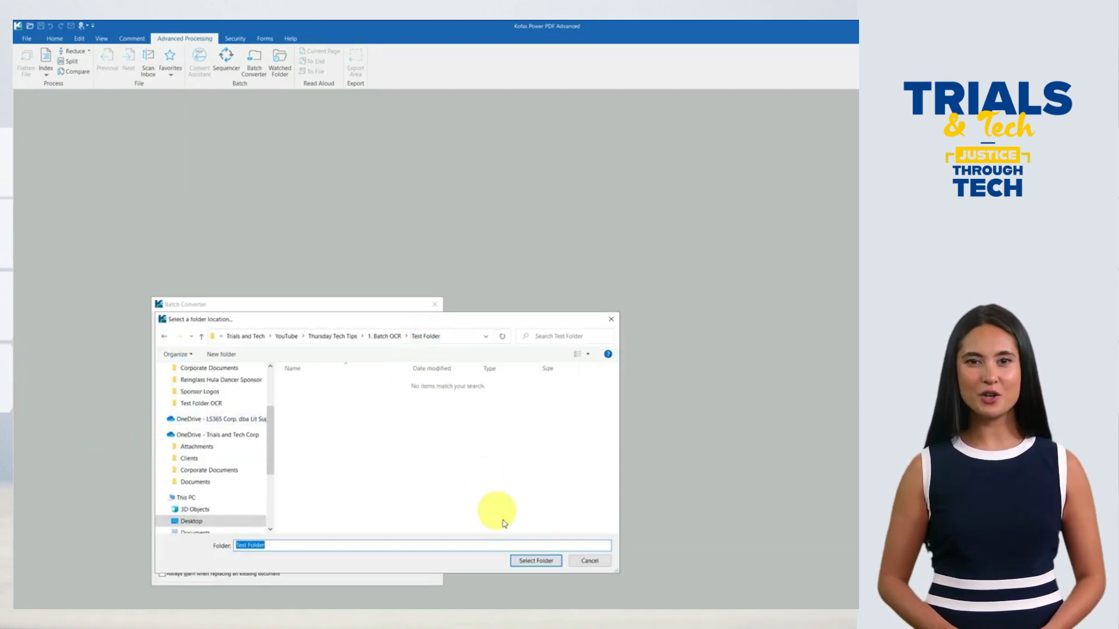
left_click(528, 564)
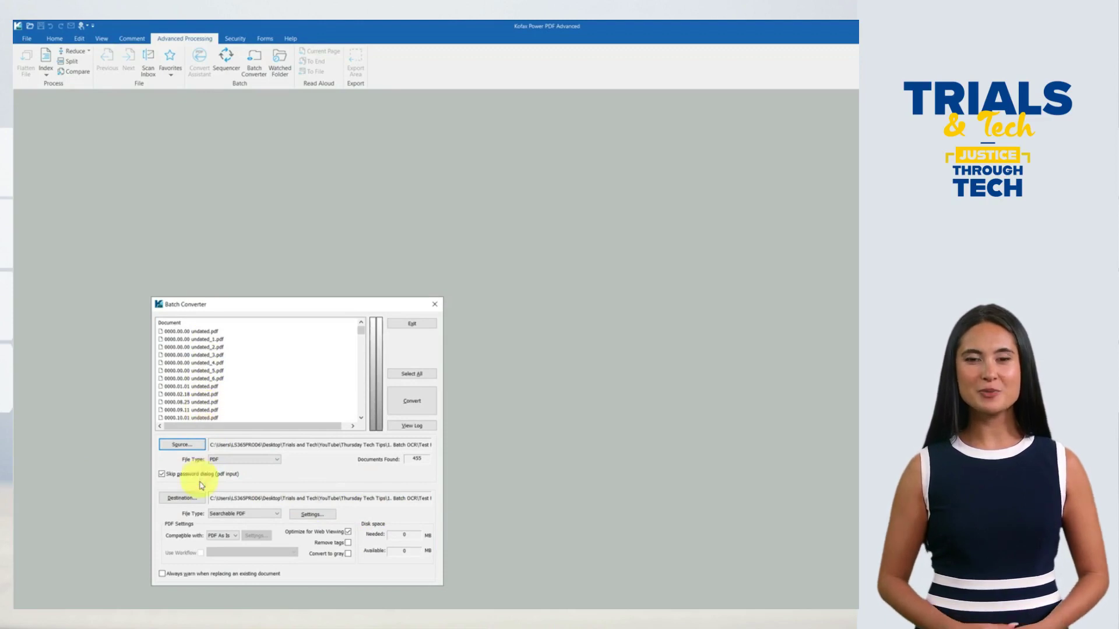
Set the destination to Test Folder OCR and the output type to Searchable PDF.
left_click(195, 502)
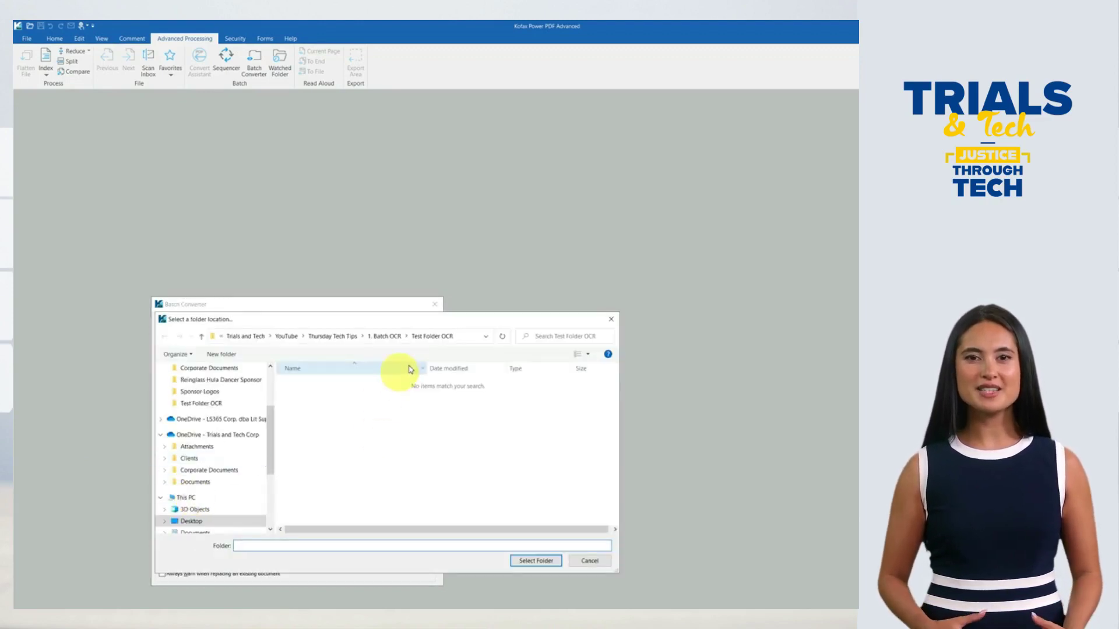
left_click(429, 341)
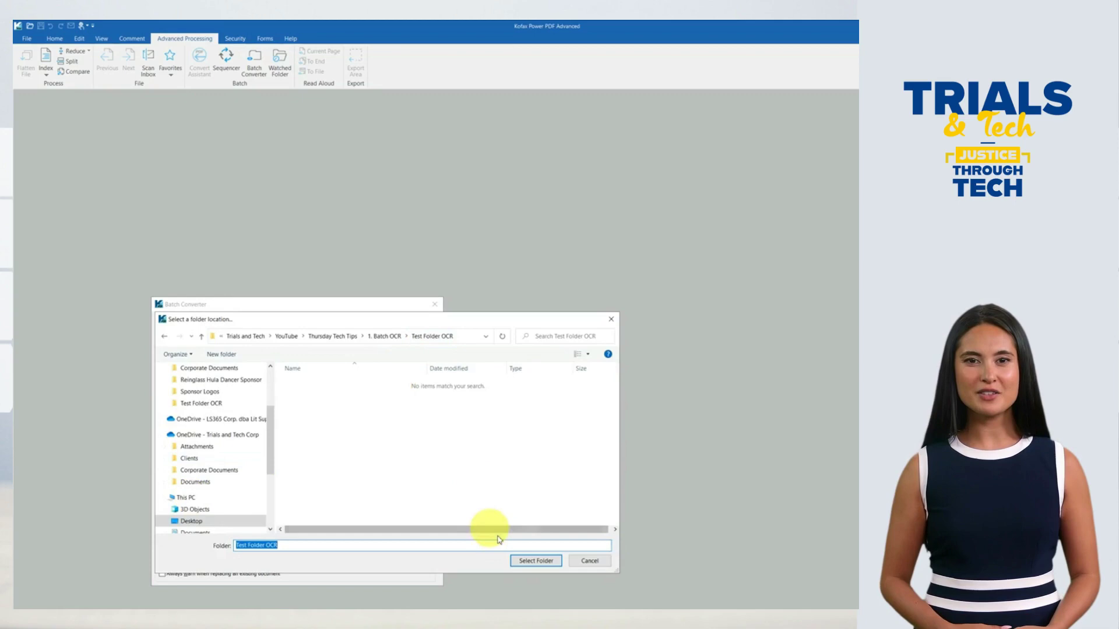
left_click(517, 566)
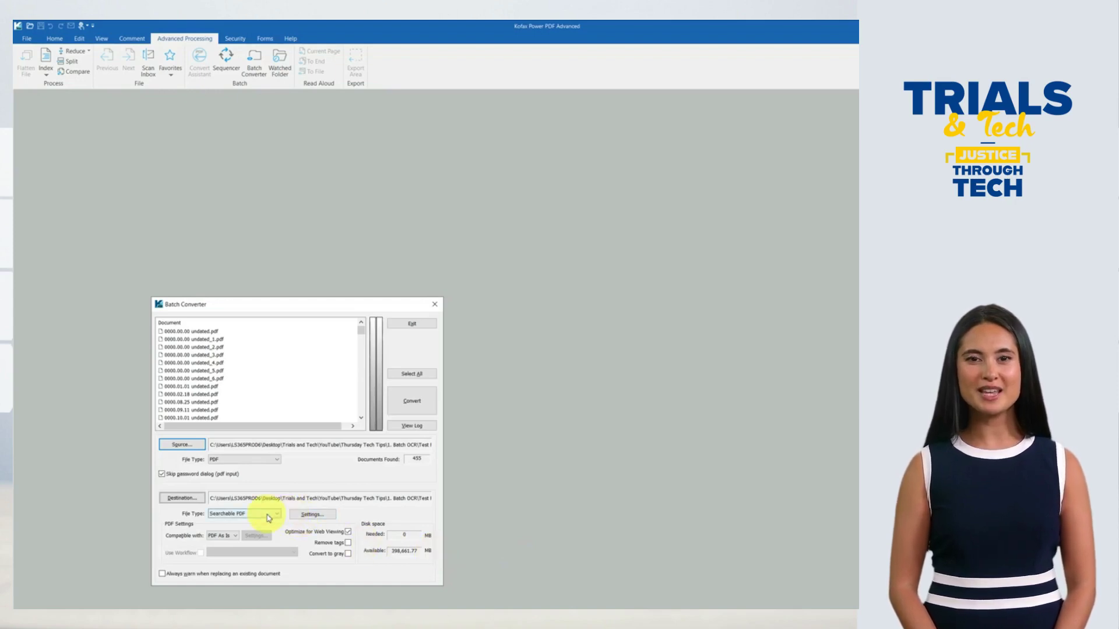
left_click(268, 518)
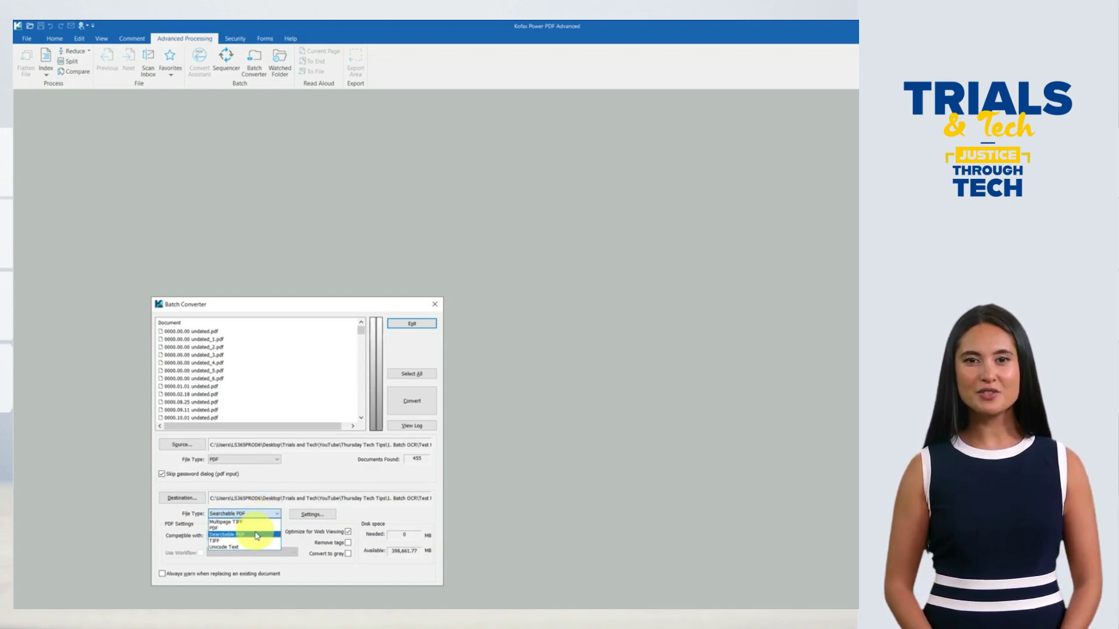
left_click(256, 535)
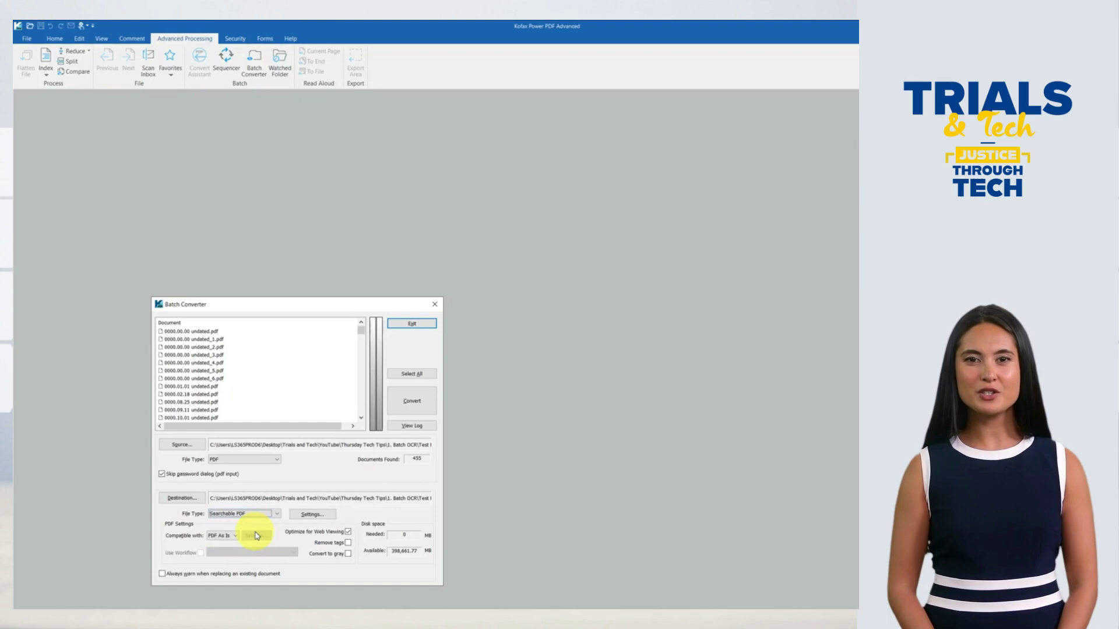
Convert only 0000.00.00 undated.pdf, undated_2.pdf and undated_4.pdf to searchable PDFs.
left_click(420, 376)
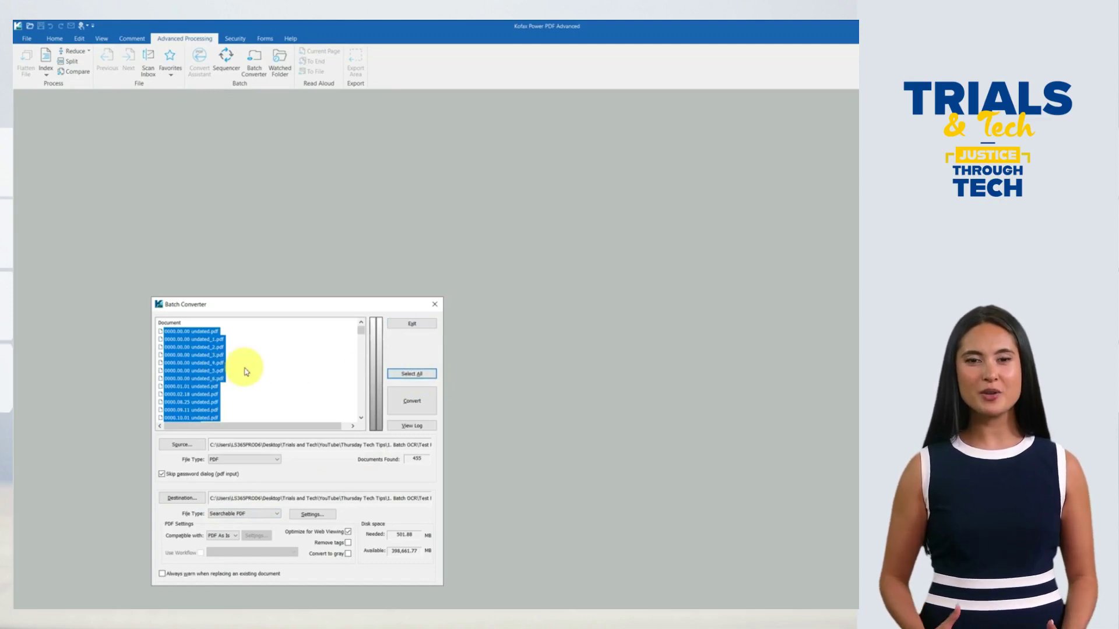
left_click(250, 371)
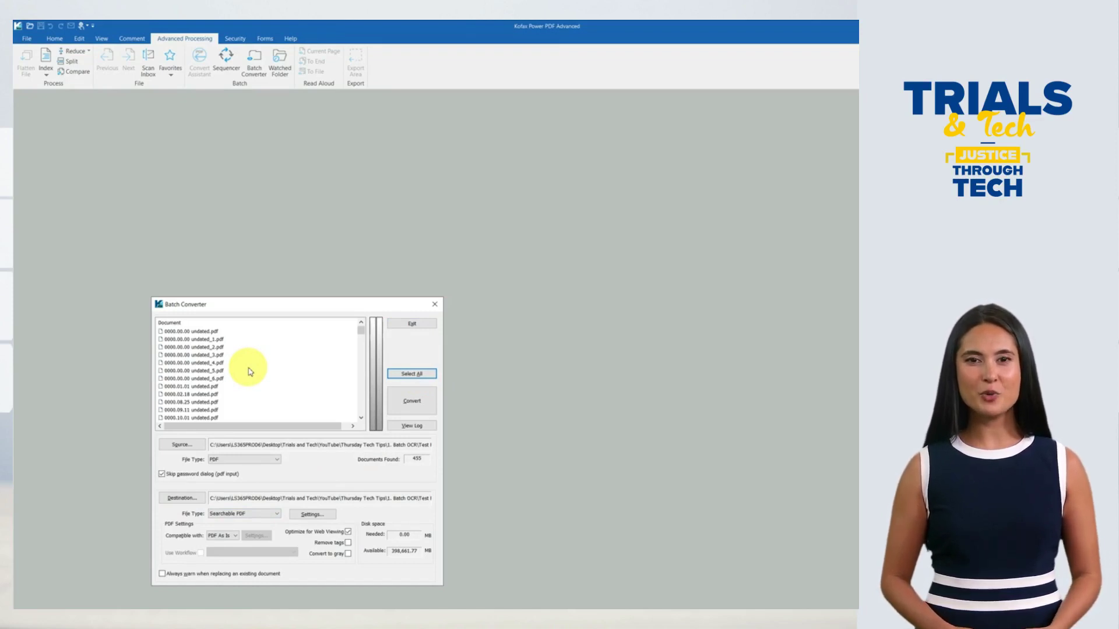
left_click(212, 334)
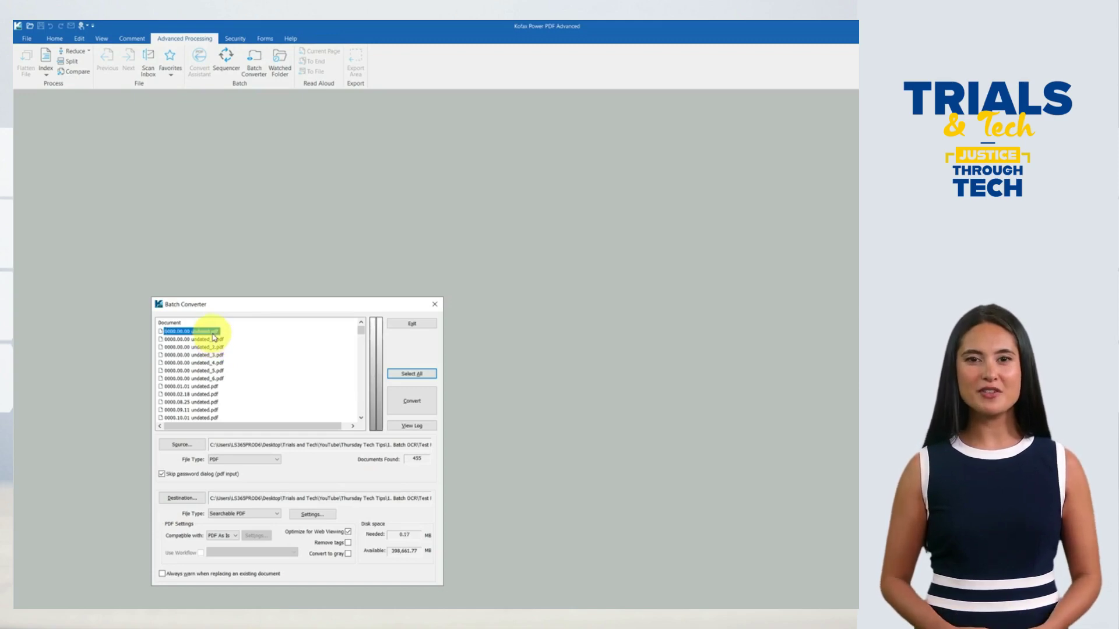
left_click(213, 347, "ctrl")
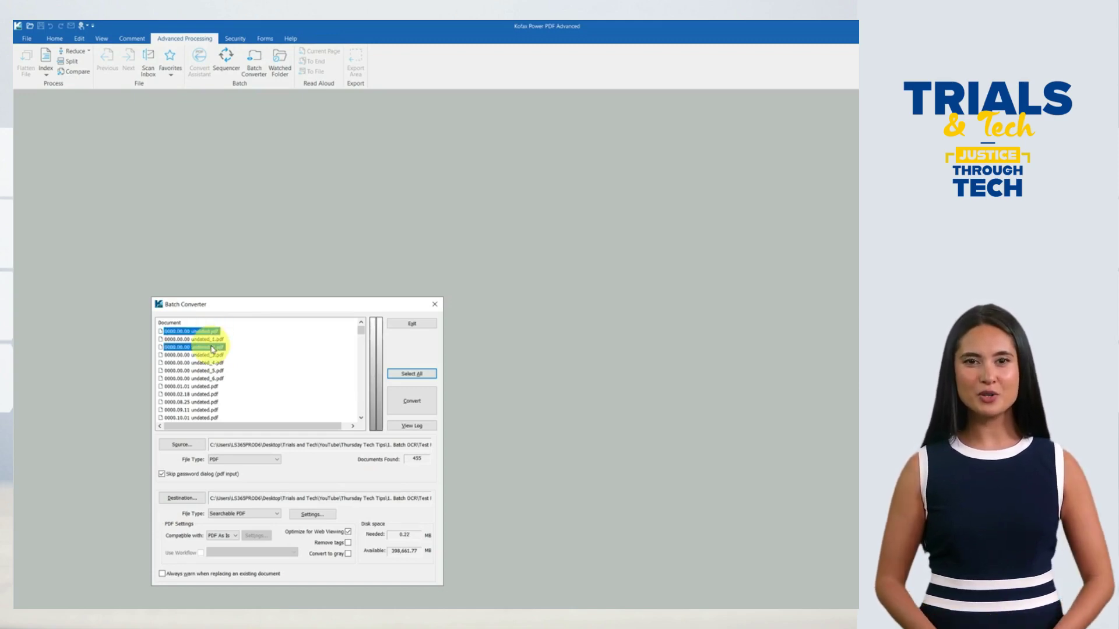
left_click(212, 363, "ctrl")
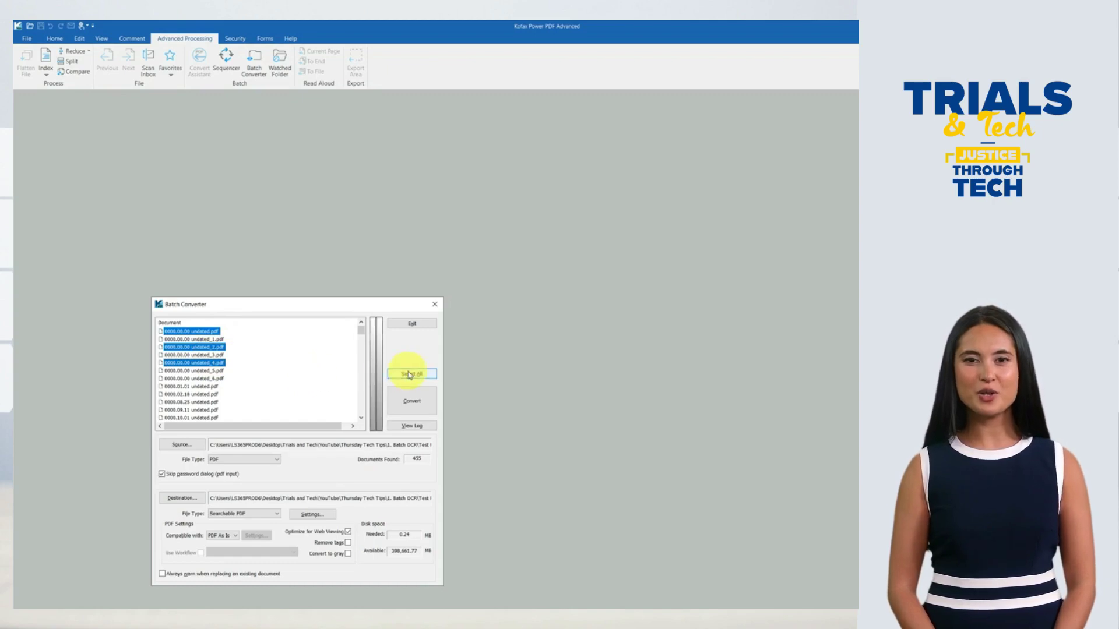
left_click(414, 402)
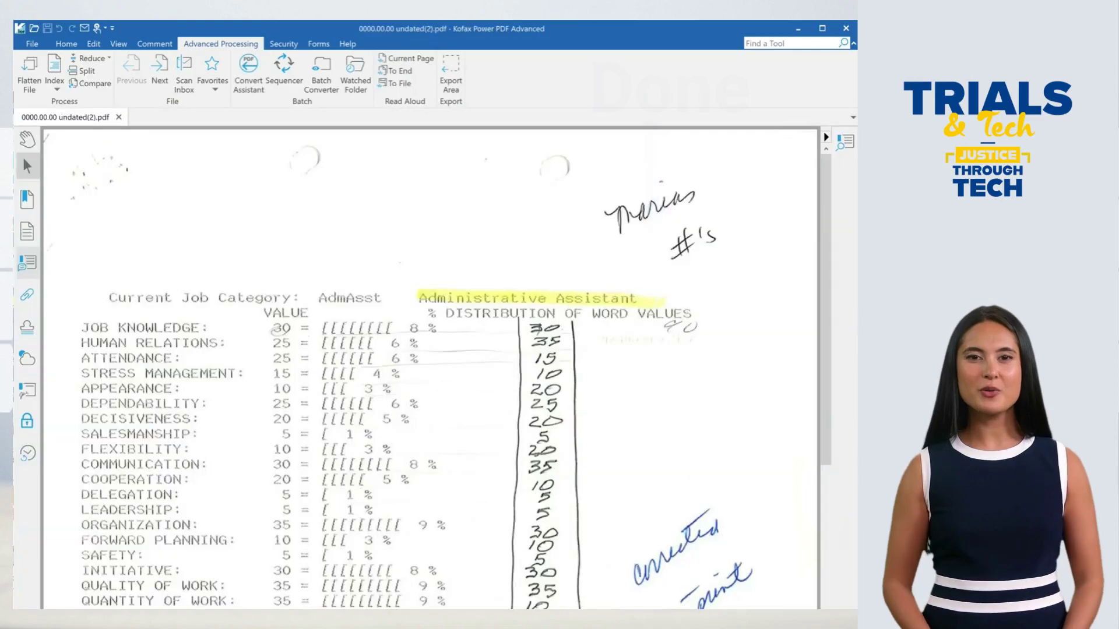
Select the text from JOB KNOWLEDGE downward and search the page for 'job'.
mouse_move(81, 328)
left_mouse_down()
mouse_move(244, 374)
mouse_move(447, 524)
left_mouse_up()
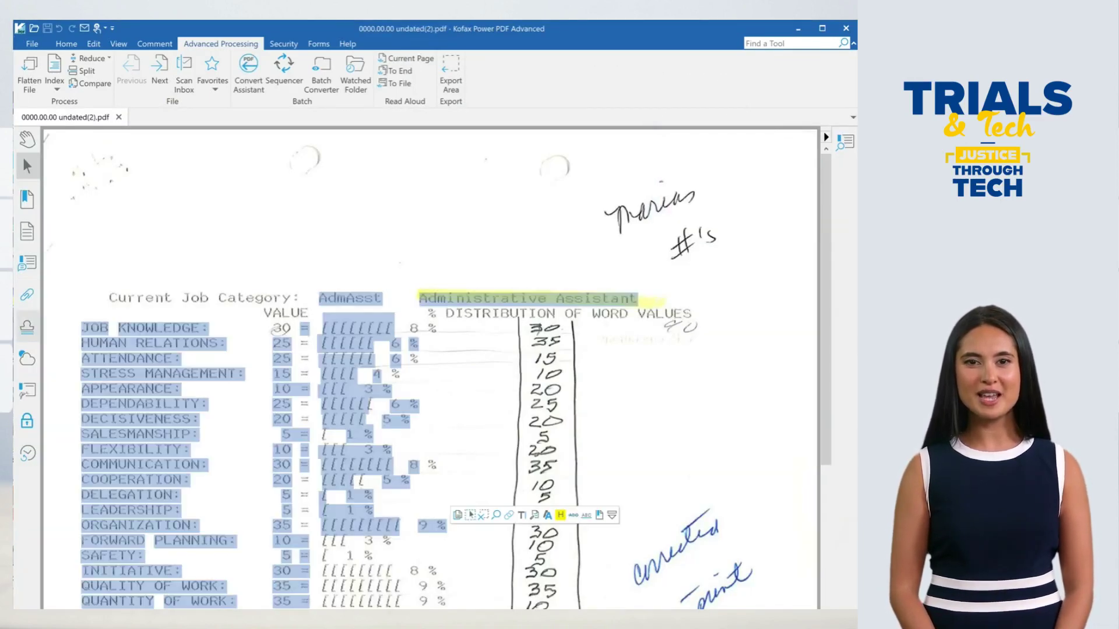
key("ctrl+f")
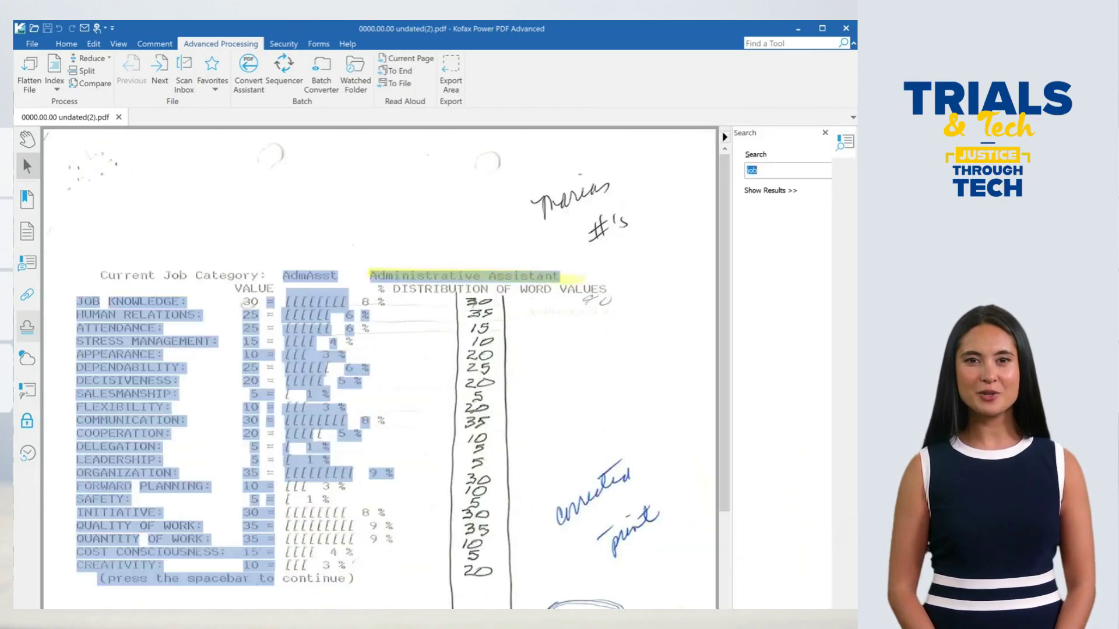
key("Return")
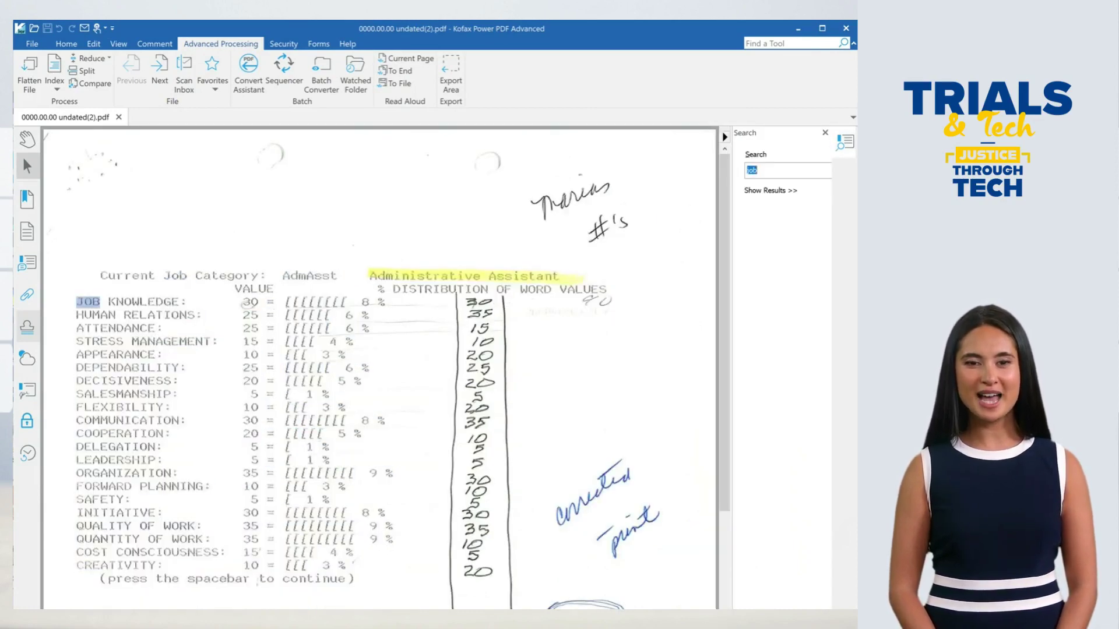